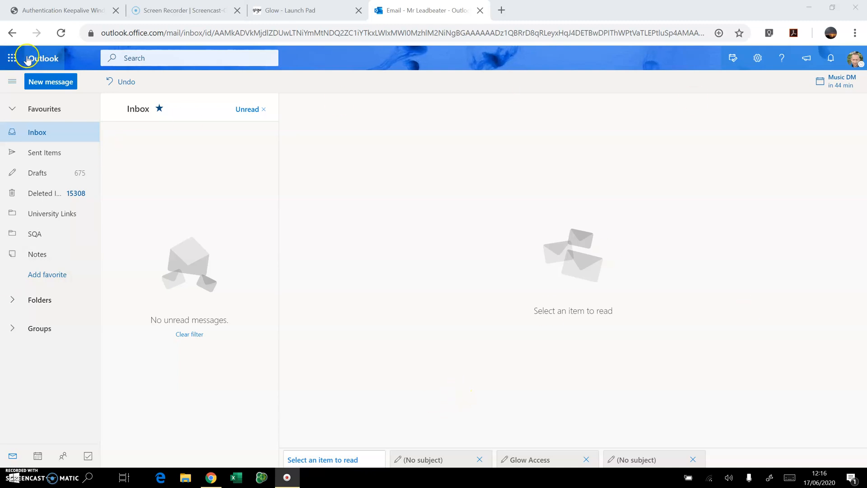
# Step: Start a new email and address it to yourself using your own username
pyautogui.click(41, 84)
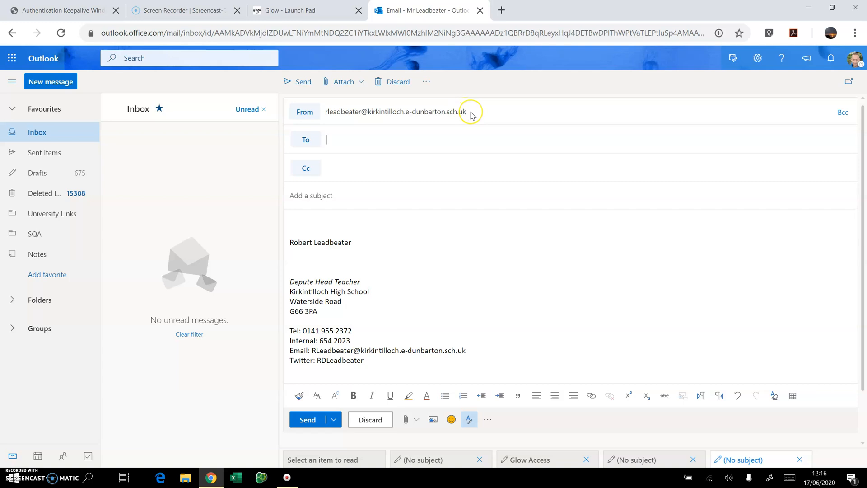
pyautogui.click(389, 139)
pyautogui.write('ed014rl')
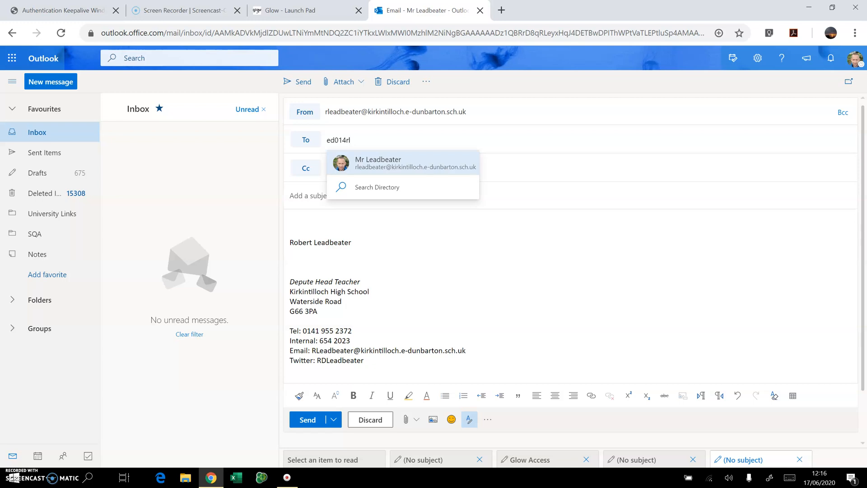
pyautogui.click(393, 167)
# Step: Add a second recipient from the suggestions, then remove it again
pyautogui.write('fleadb')
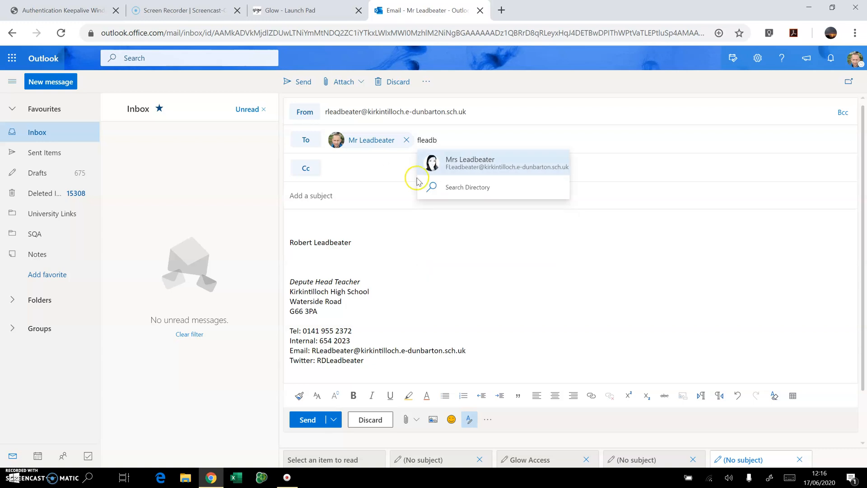
pyautogui.click(426, 166)
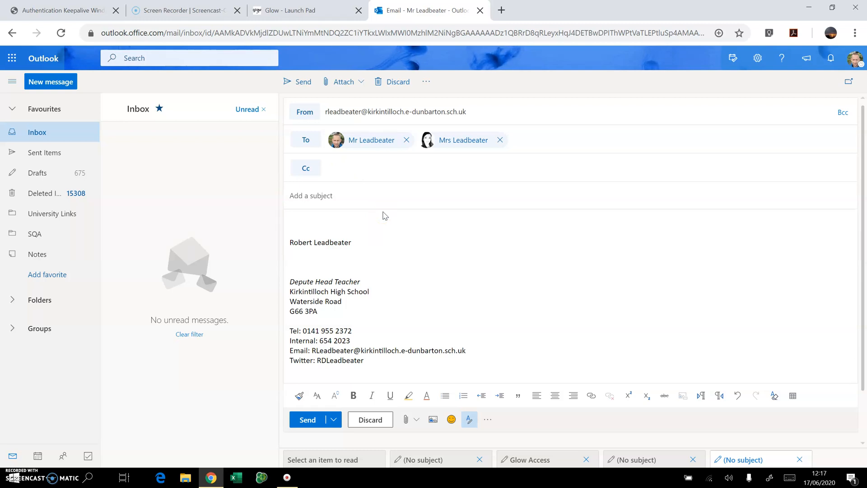
pyautogui.click(500, 140)
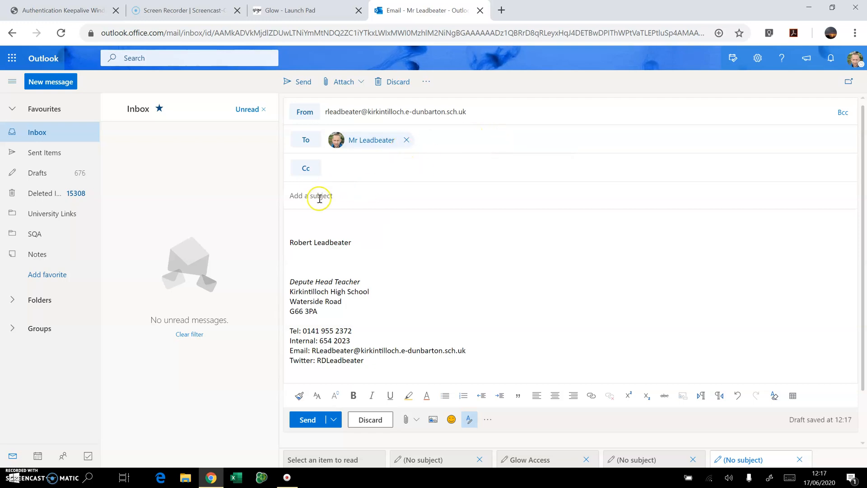
# Step: Enter the subject 'Glow access on my phone' and type a greeting to the recipient
pyautogui.click(341, 197)
pyautogui.write('Glow access')
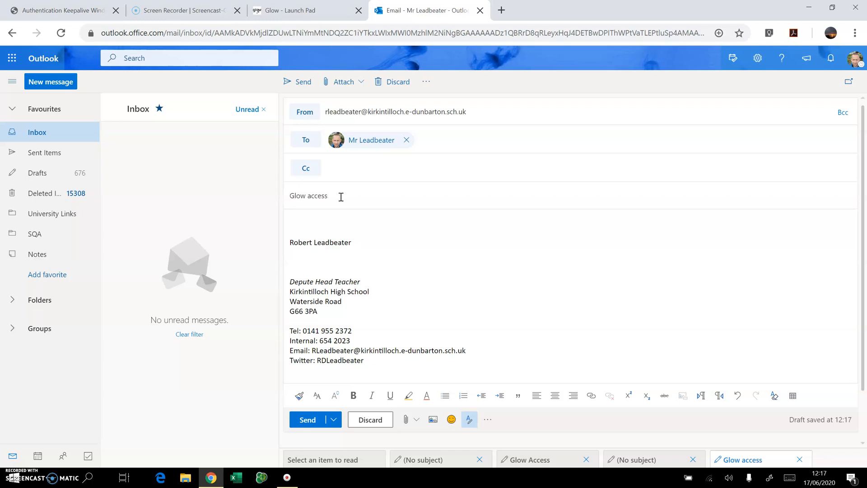
pyautogui.write(' on my phone')
pyautogui.click(321, 217)
pyautogui.click(318, 219)
pyautogui.write('Hi Le')
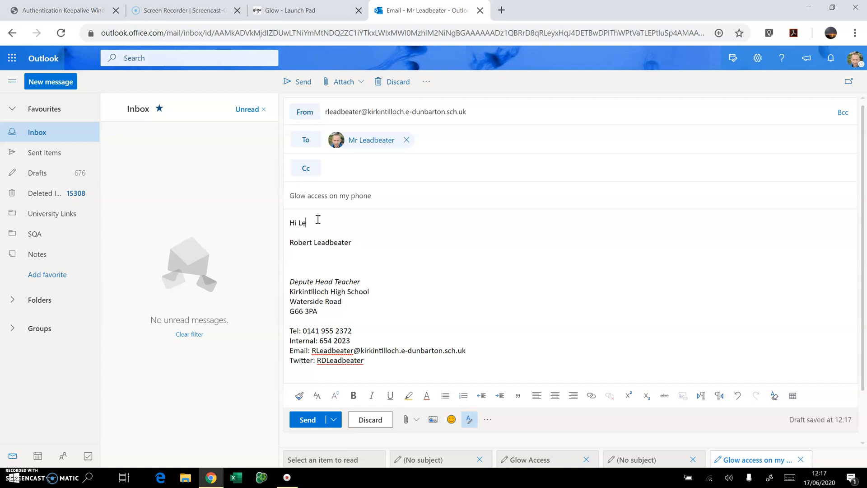
pyautogui.write('adbeteater,')
# Step: Write the request for help getting the phone working with Glow, then 'Many thanks for your help'
pyautogui.press('Return')
pyautogui.press('Return')
pyautogui.write('I wa')
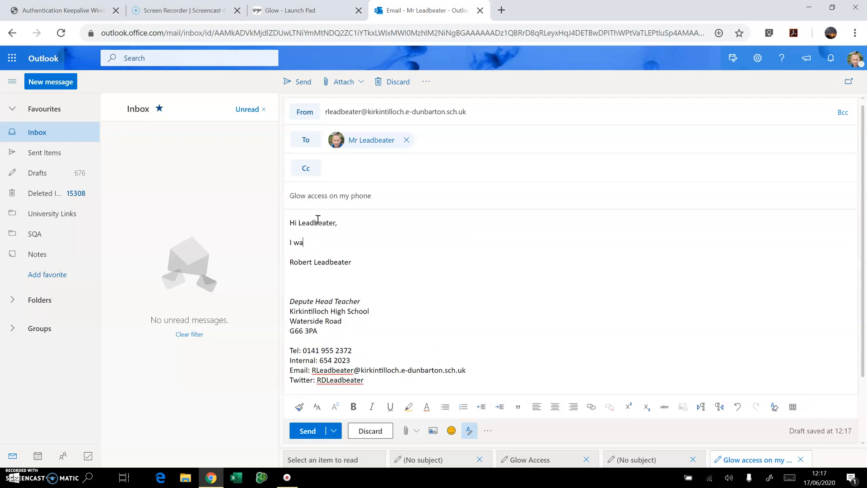
pyautogui.write('s wondering if you could help me with')
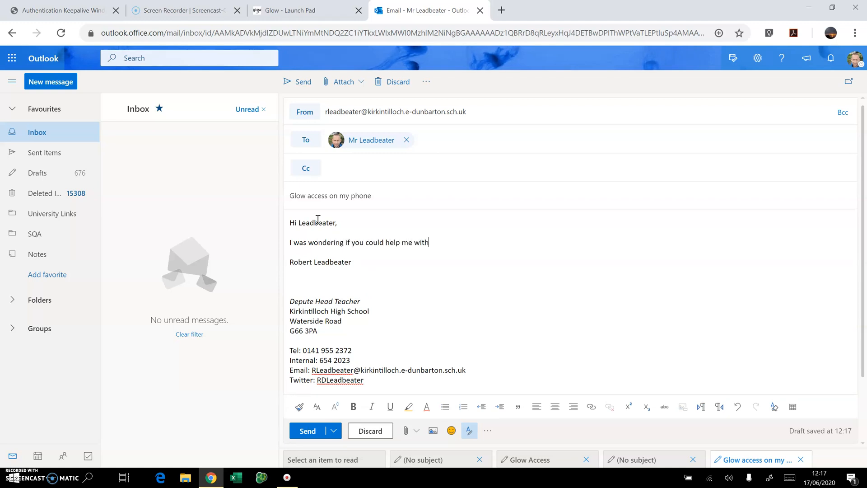
pyautogui.write(' getting my phone to work with glow.')
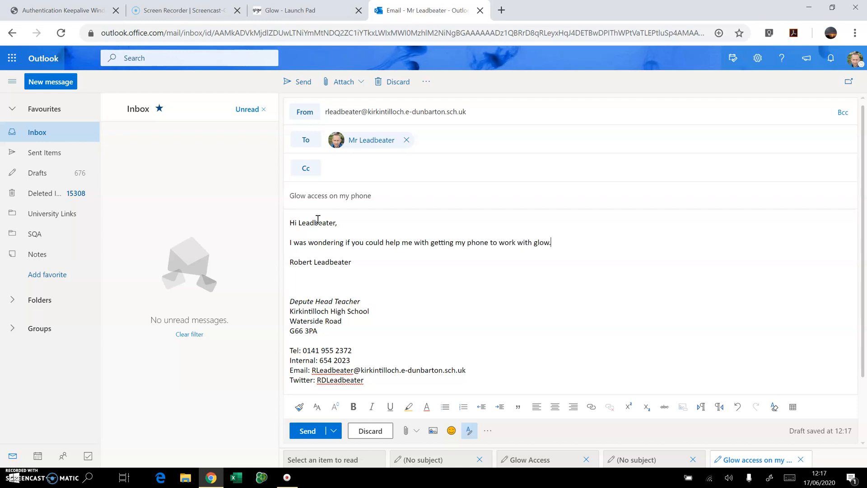
pyautogui.write('  I keep forgetting ewhat user')
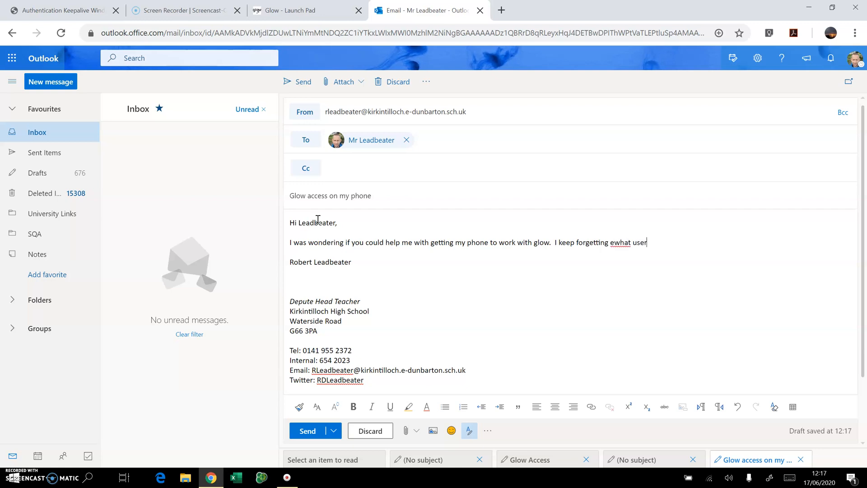
pyautogui.write('name and password to use.')
pyautogui.press('Return')
pyautogui.press('Return')
pyautogui.write('Ma')
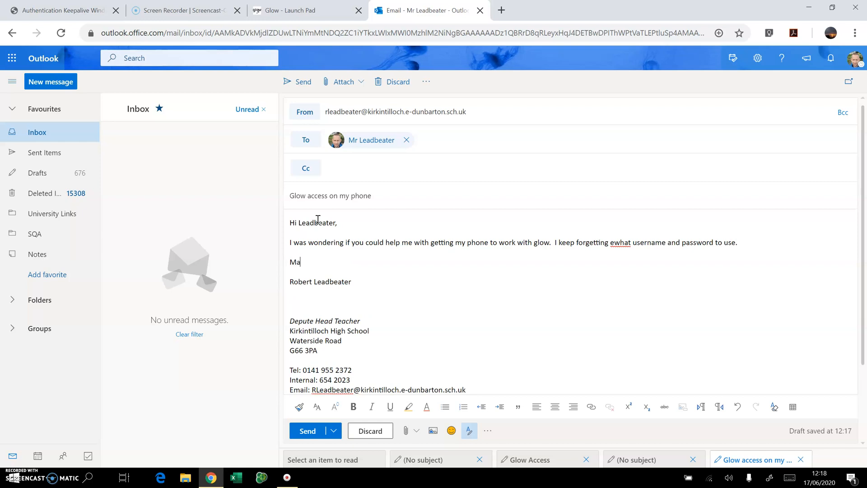
pyautogui.write('ny thanks for your hlep')
pyautogui.press('BackSpace')
pyautogui.press('BackSpace')
pyautogui.press('BackSpace')
pyautogui.write('elp')
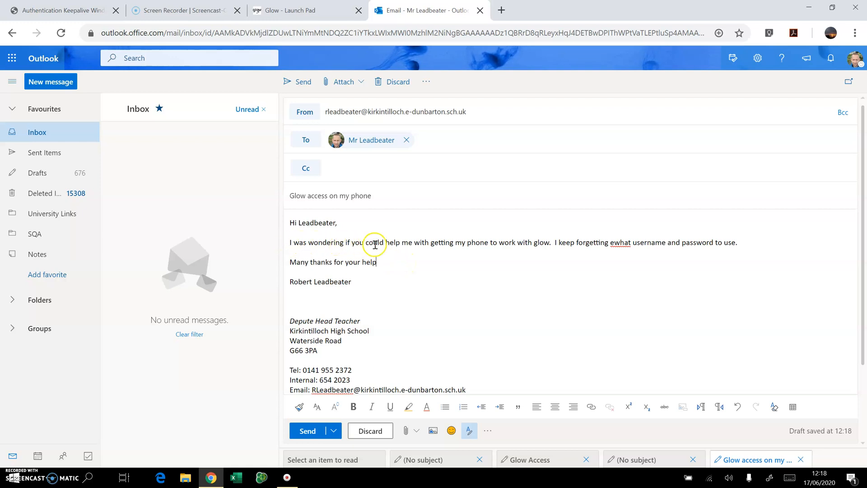
pyautogui.rightClick(620, 244)
# Step: Correct 'ewhat' to 'what' and close the Attach options twice without attaching anything
pyautogui.click(637, 252)
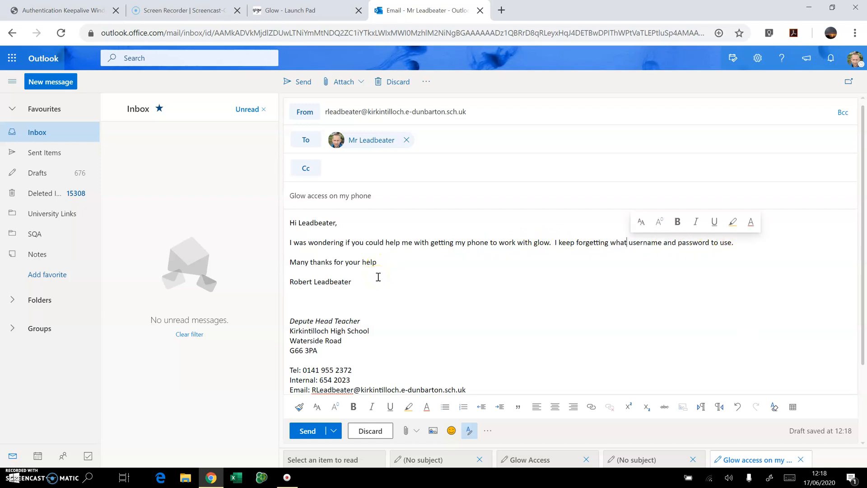
pyautogui.click(360, 86)
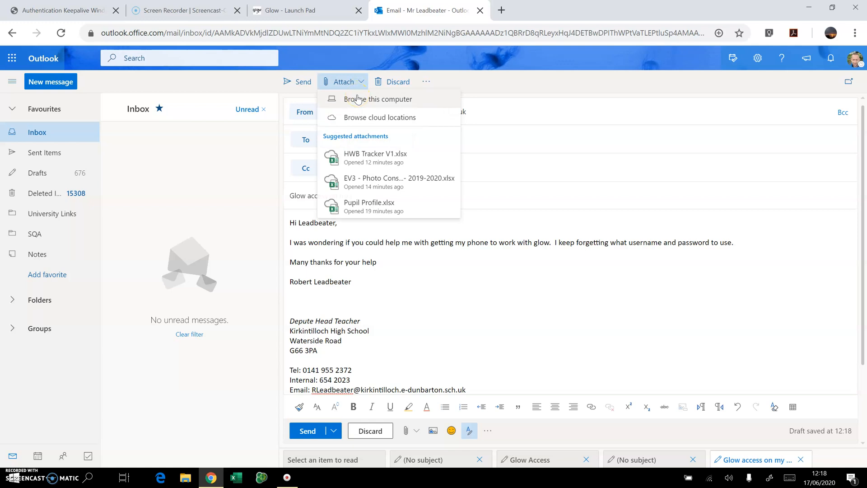
pyautogui.click(391, 271)
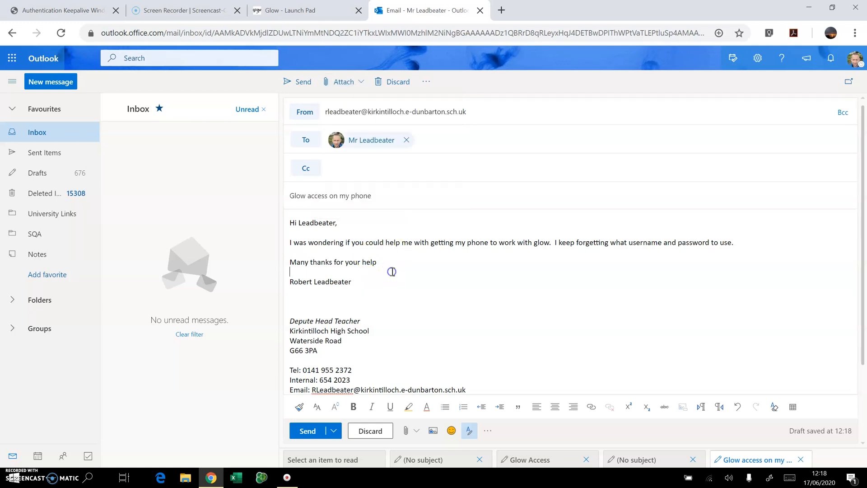
pyautogui.click(360, 83)
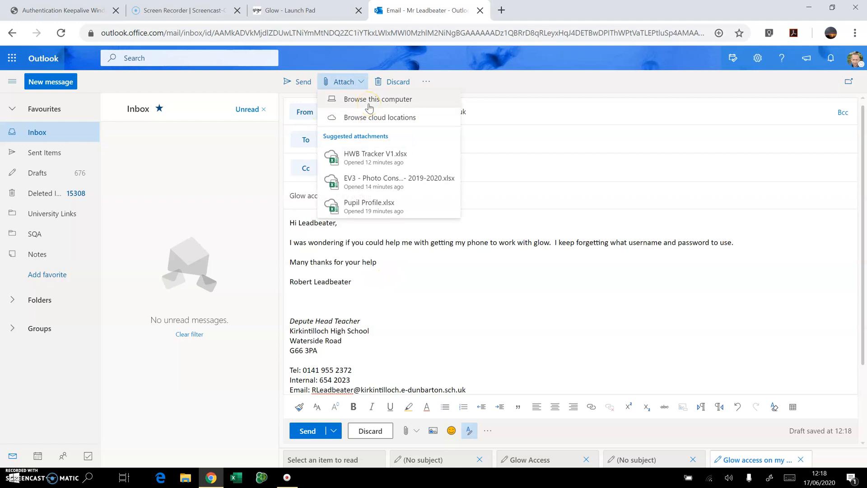
pyautogui.click(360, 119)
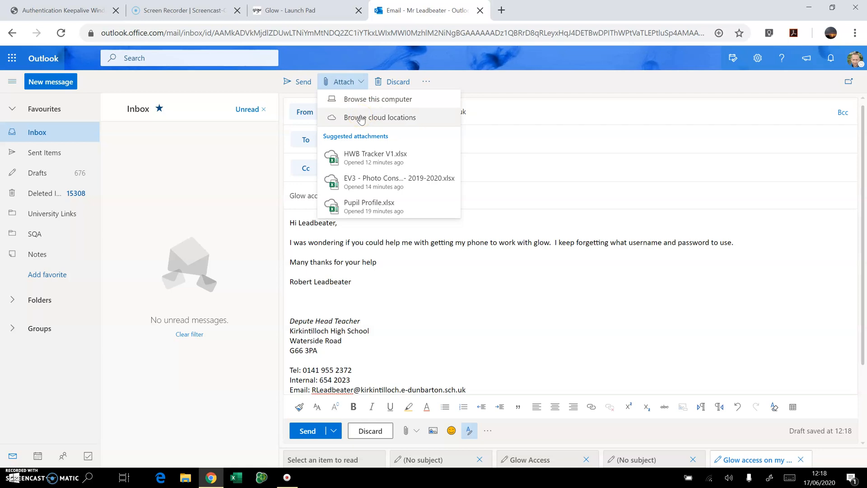
pyautogui.click(420, 279)
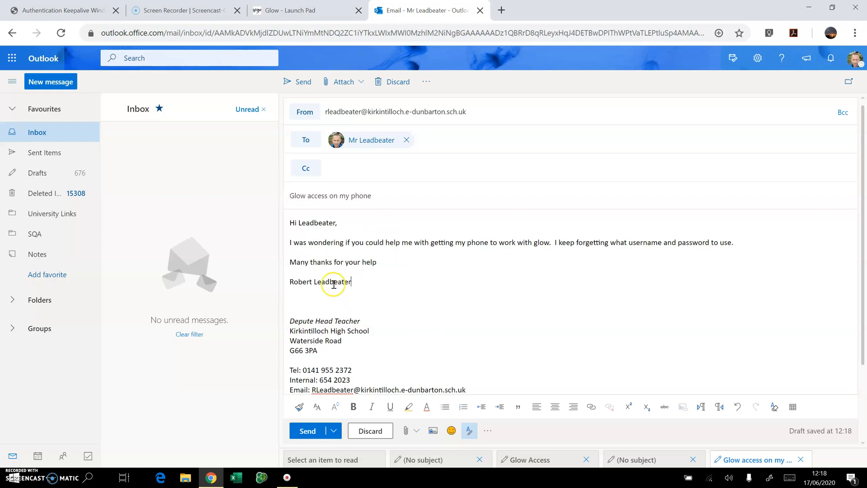
# Step: Finish the draft body with the sender's sign-off below the thanks
pyautogui.click(311, 223)
pyautogui.click(338, 142)
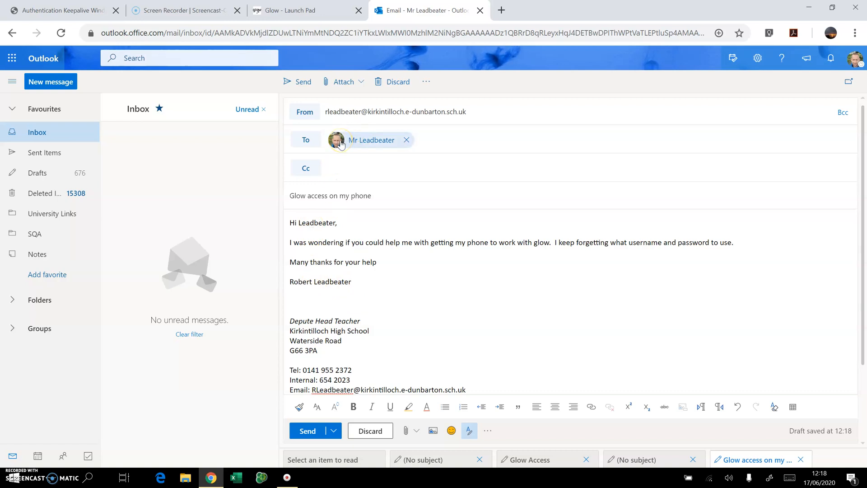
pyautogui.click(336, 145)
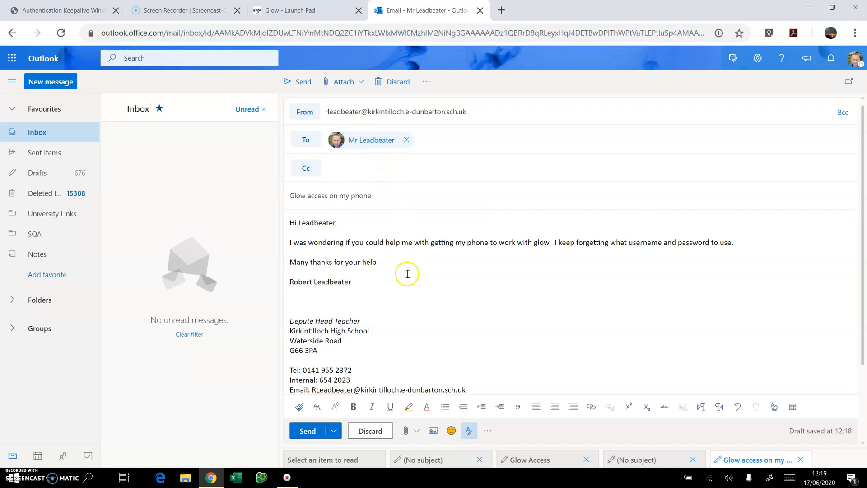
# Step: Send the email, open 'Glow access on my phone' from the Inbox, and like it
pyautogui.click(300, 82)
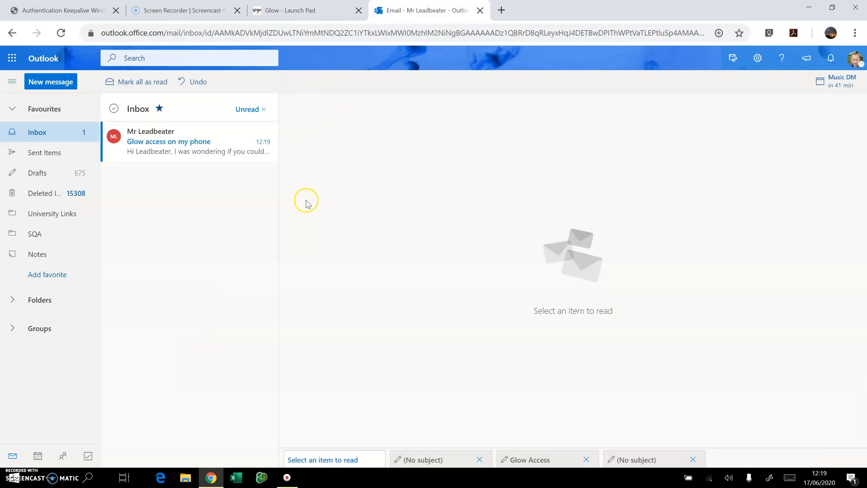
pyautogui.click(151, 146)
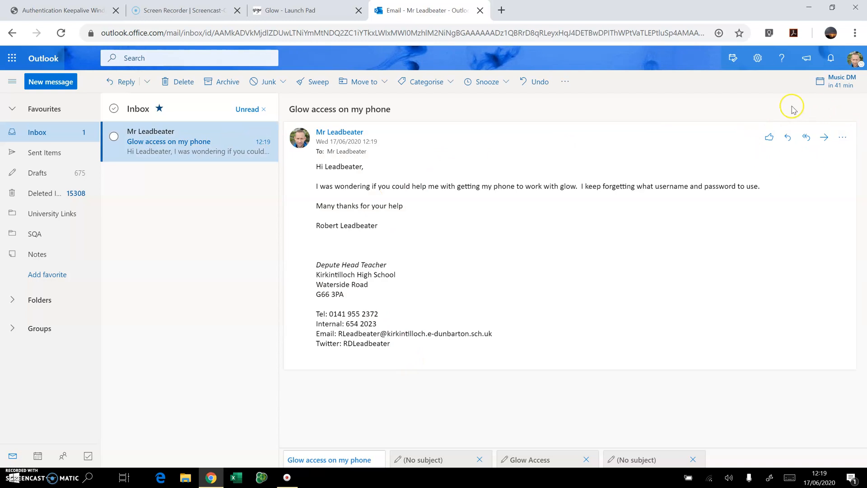
pyautogui.click(772, 141)
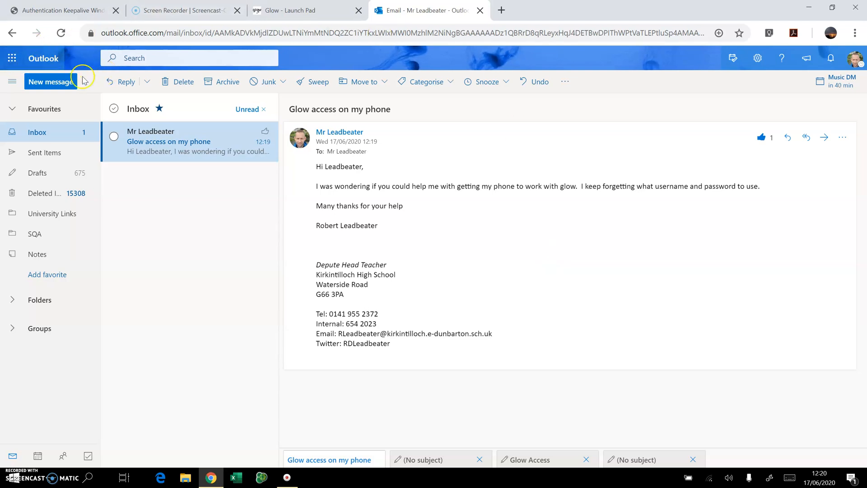
pyautogui.click(12, 57)
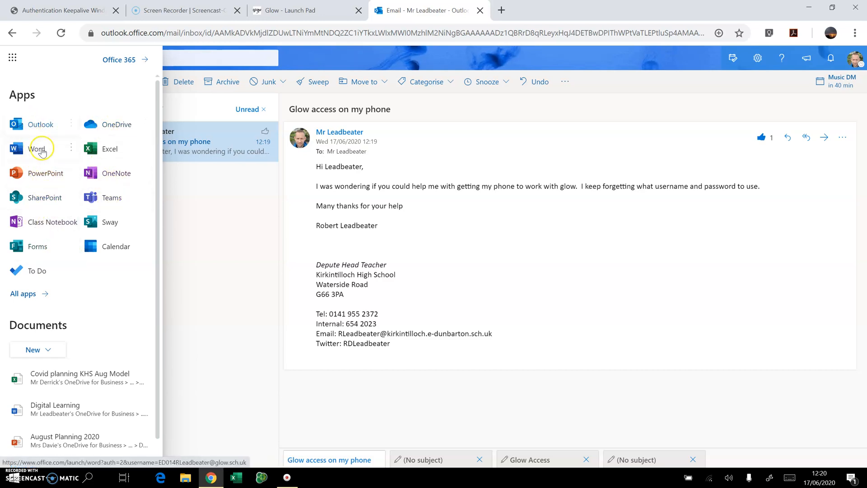
pyautogui.click(44, 176)
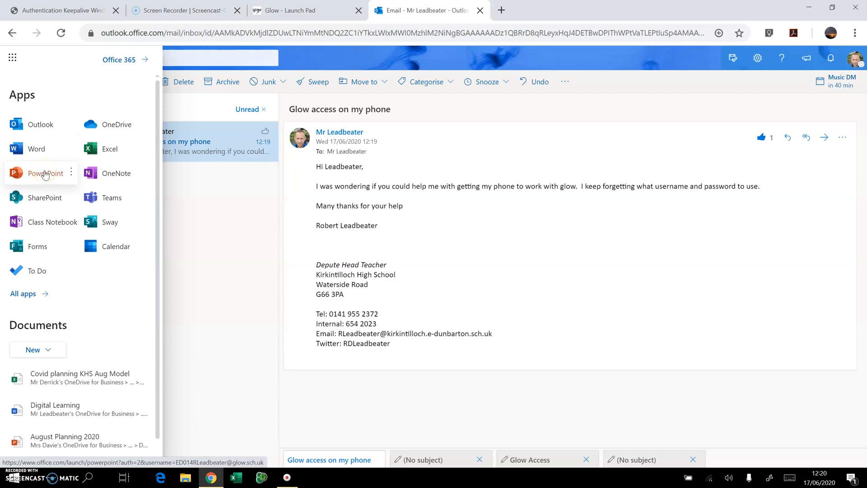
pyautogui.click(30, 172)
pyautogui.click(441, 149)
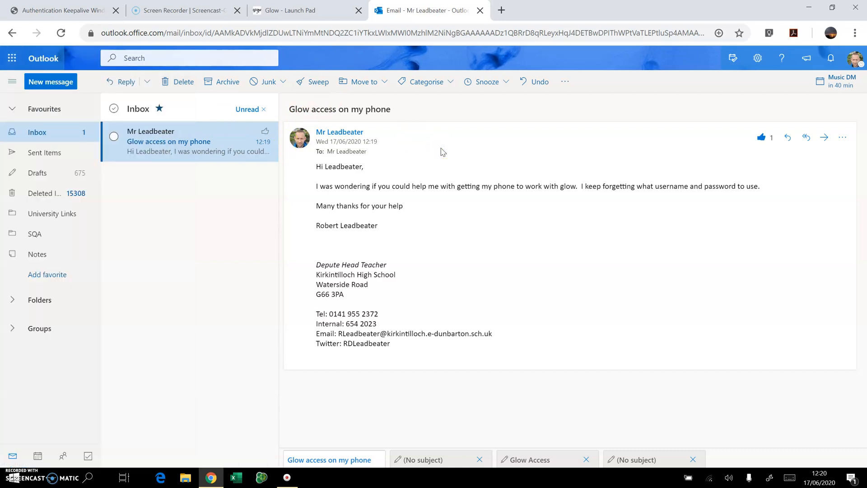